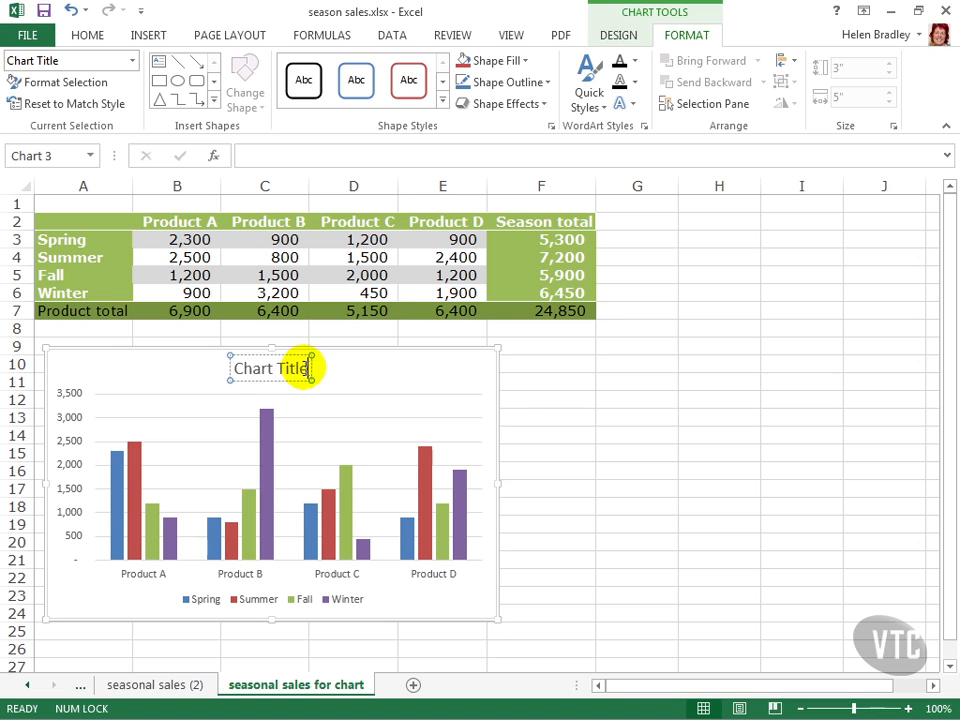
- Replace the placeholder chart title with "Comparison of Product Sales by Season"
drag(303, 368, 233, 367)
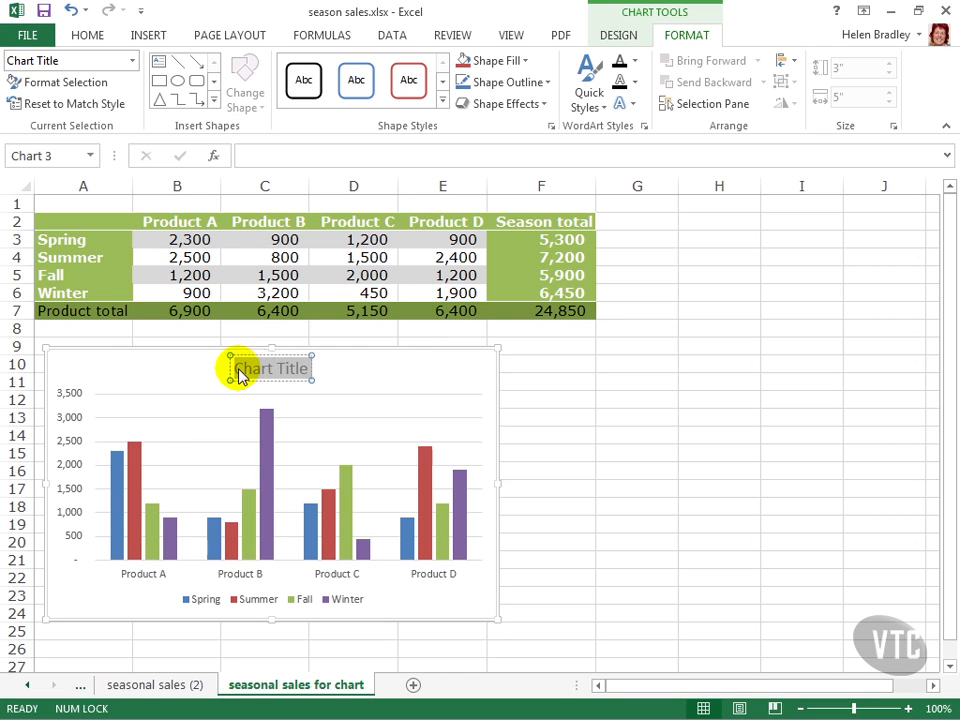
text(Compar)
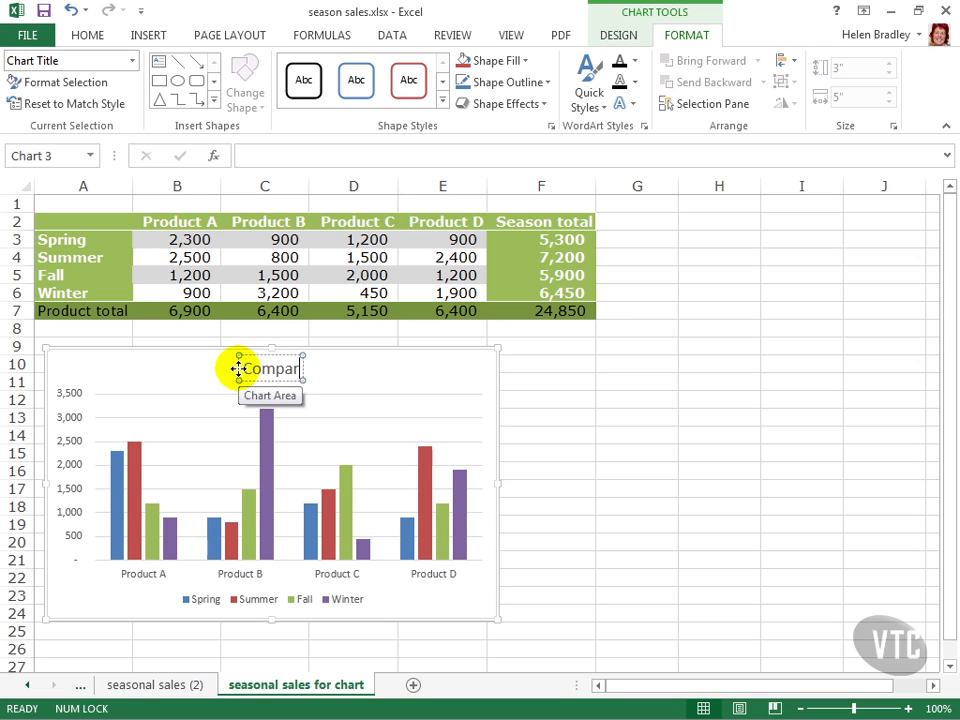
text(ison of Product Sales by Season)
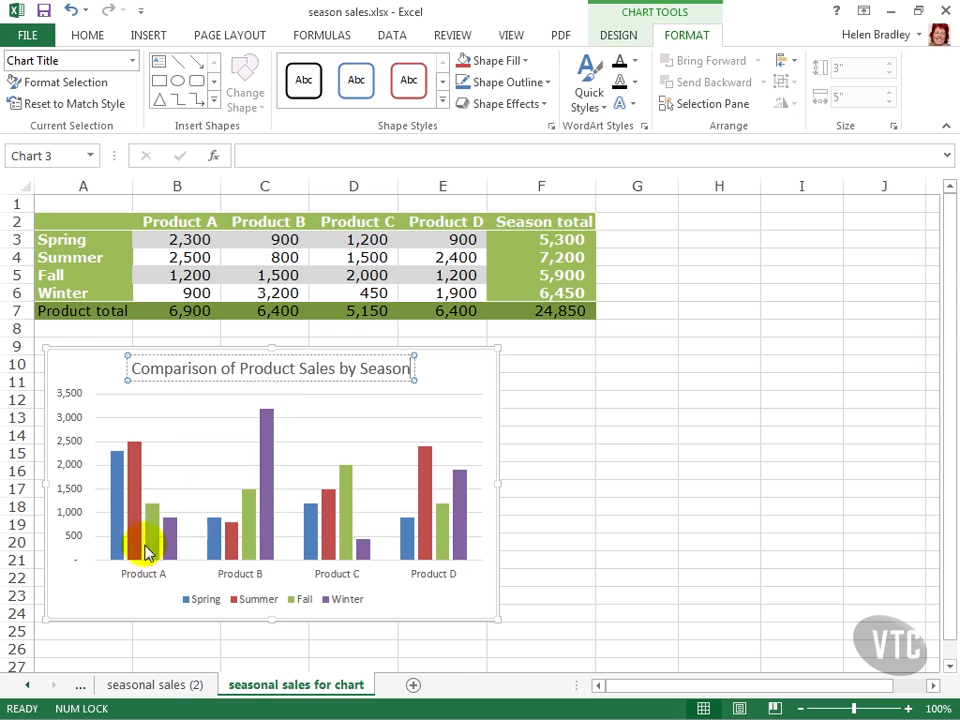
click(436, 387)
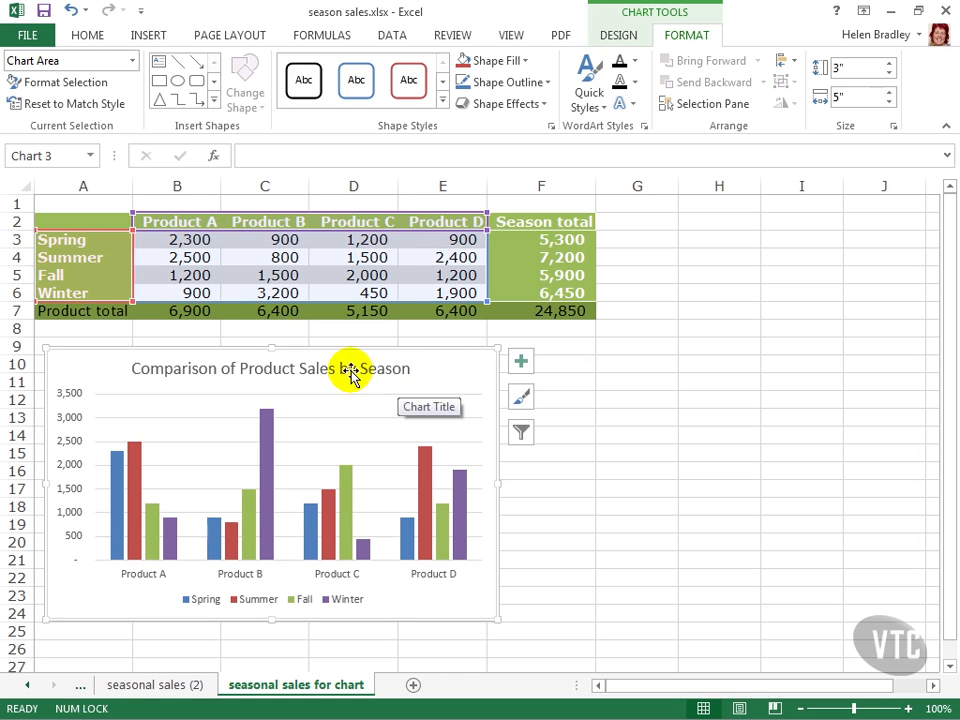
- Remove the chart title and add it back, and undo both changes to restore the custom title text
click(520, 365)
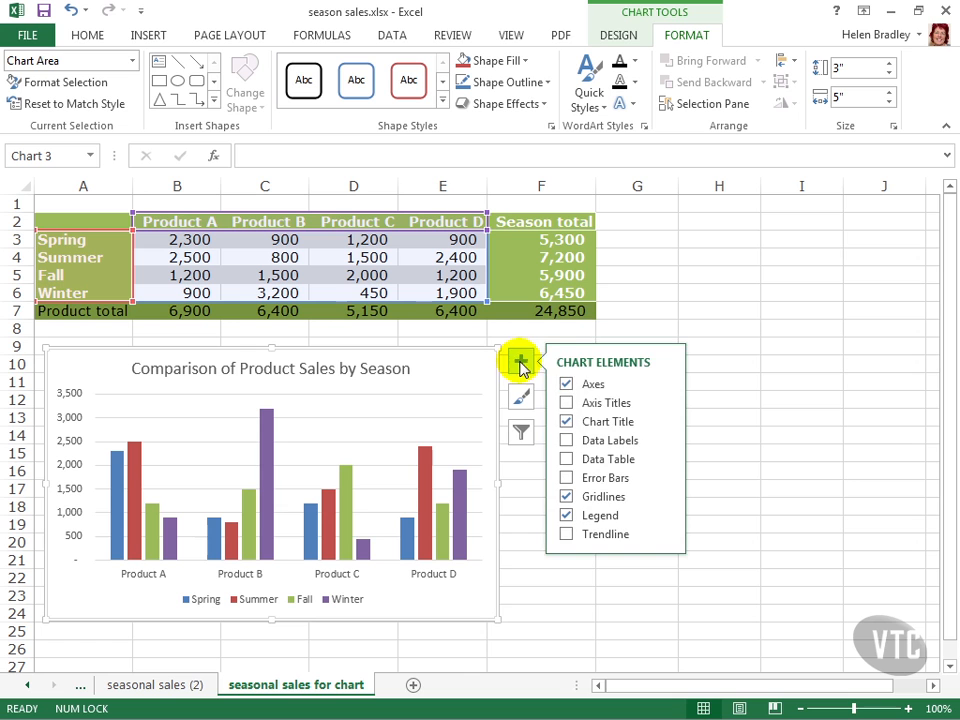
click(566, 422)
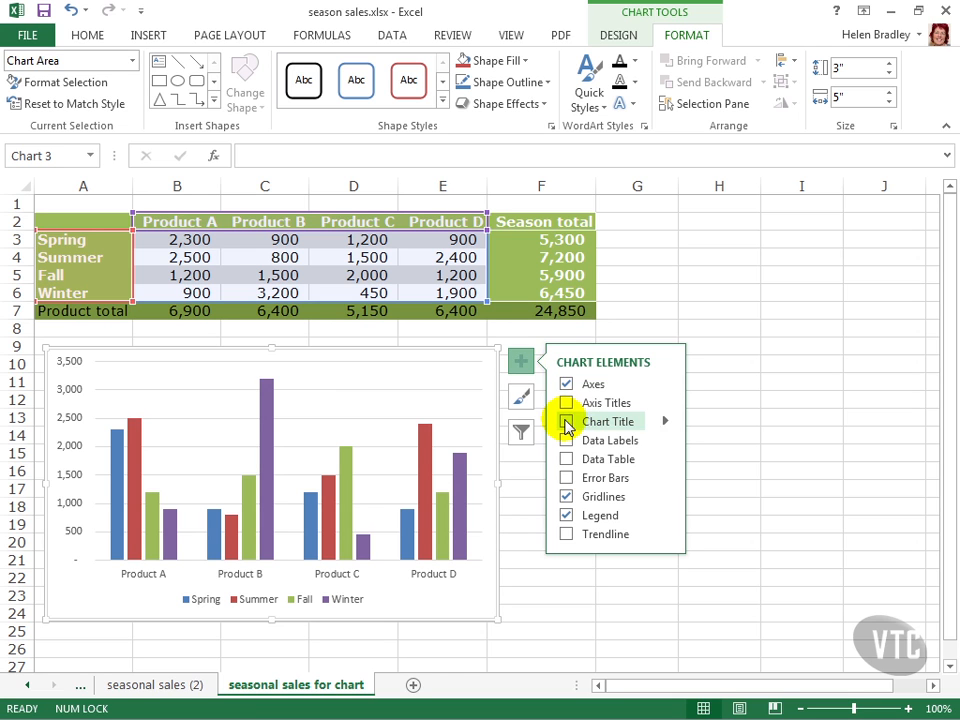
click(566, 423)
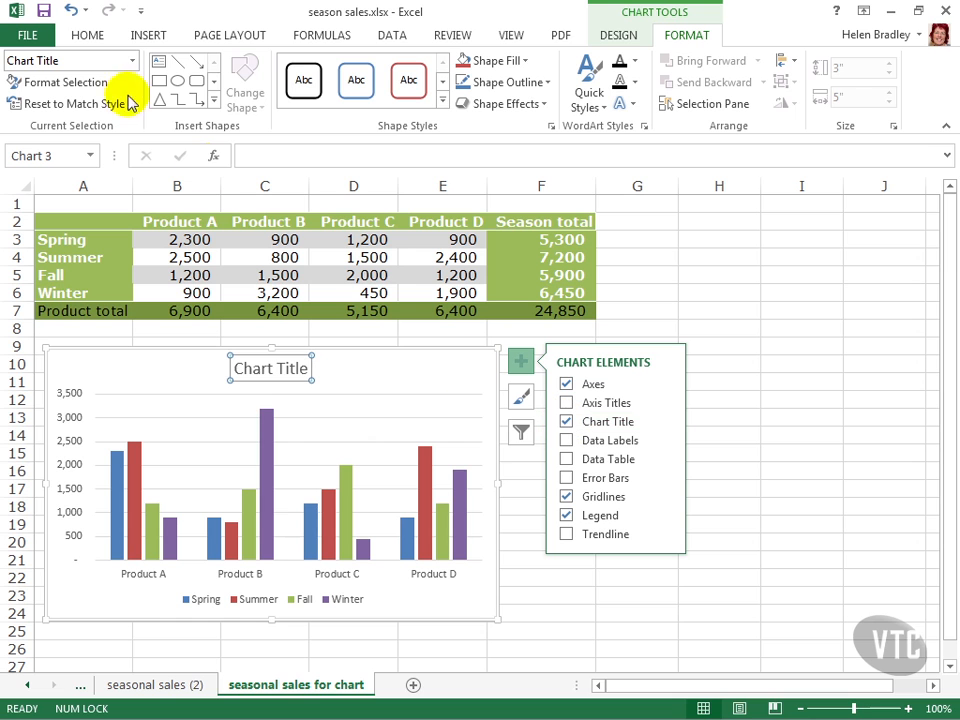
click(69, 11)
click(69, 11)
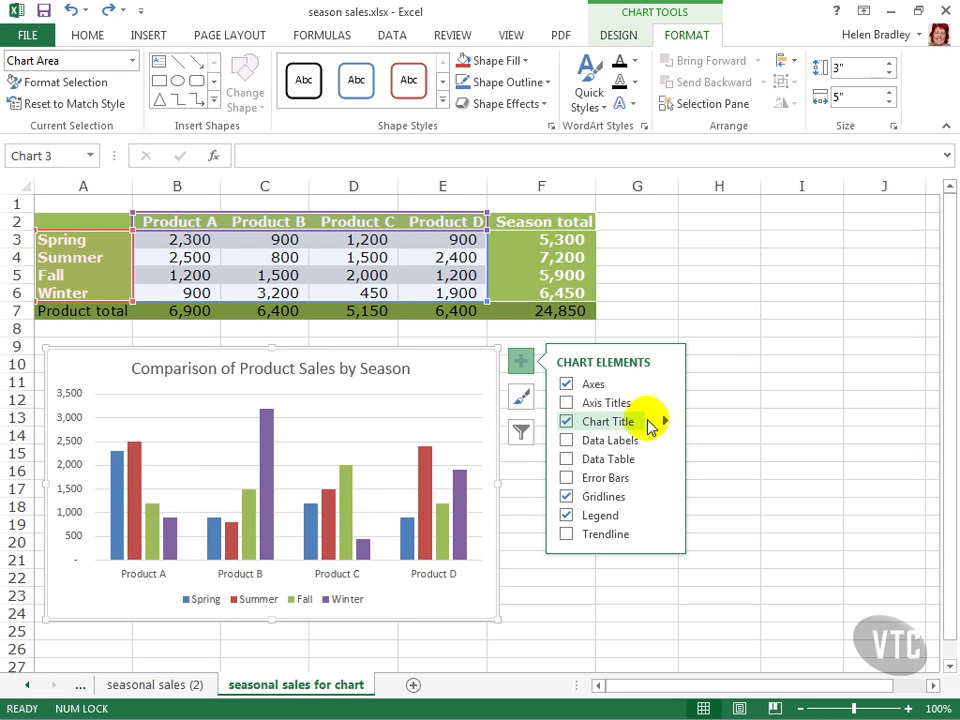
- Look at the chart title's placement choices and its detailed formatting options, and close them without changes
click(664, 424)
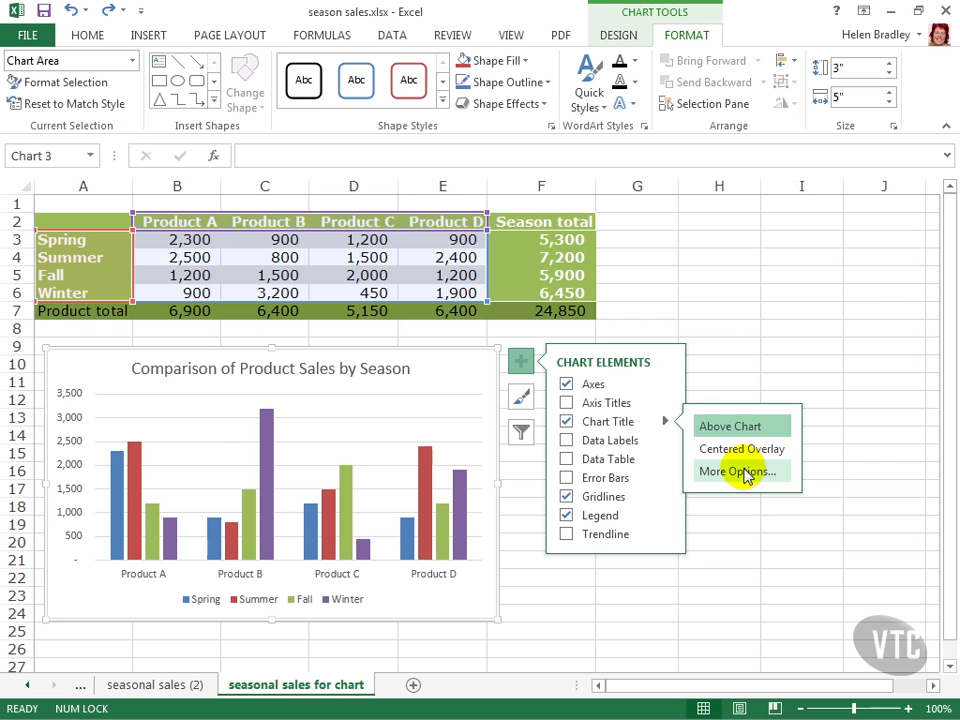
click(741, 470)
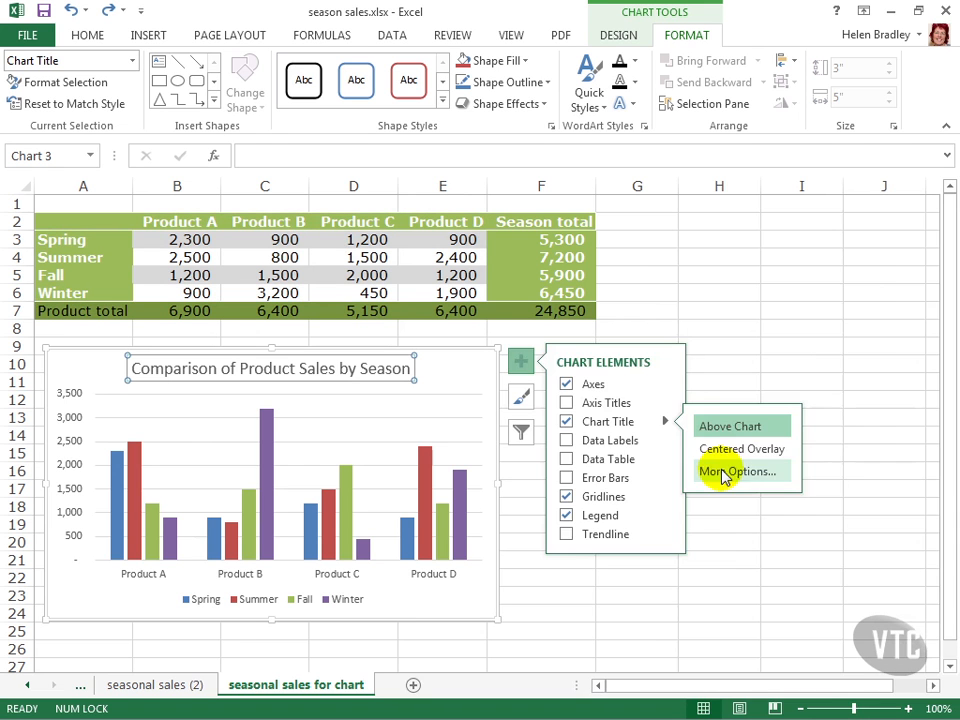
click(722, 472)
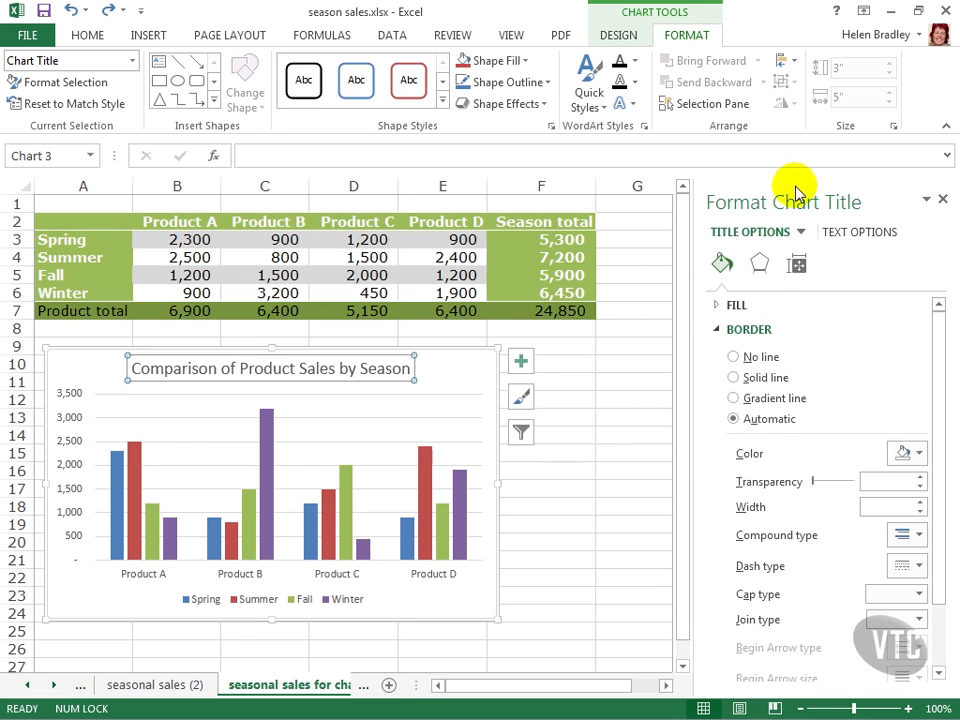
click(943, 198)
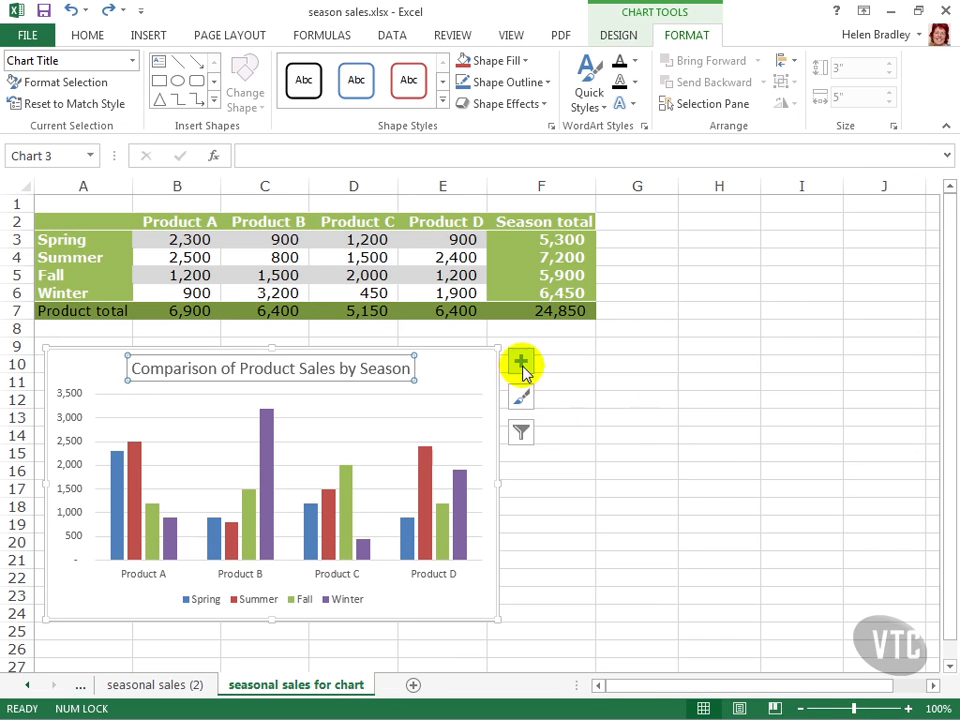
- Remove the chart's legend and add it back, placed at the bottom of the chart
click(521, 363)
click(566, 421)
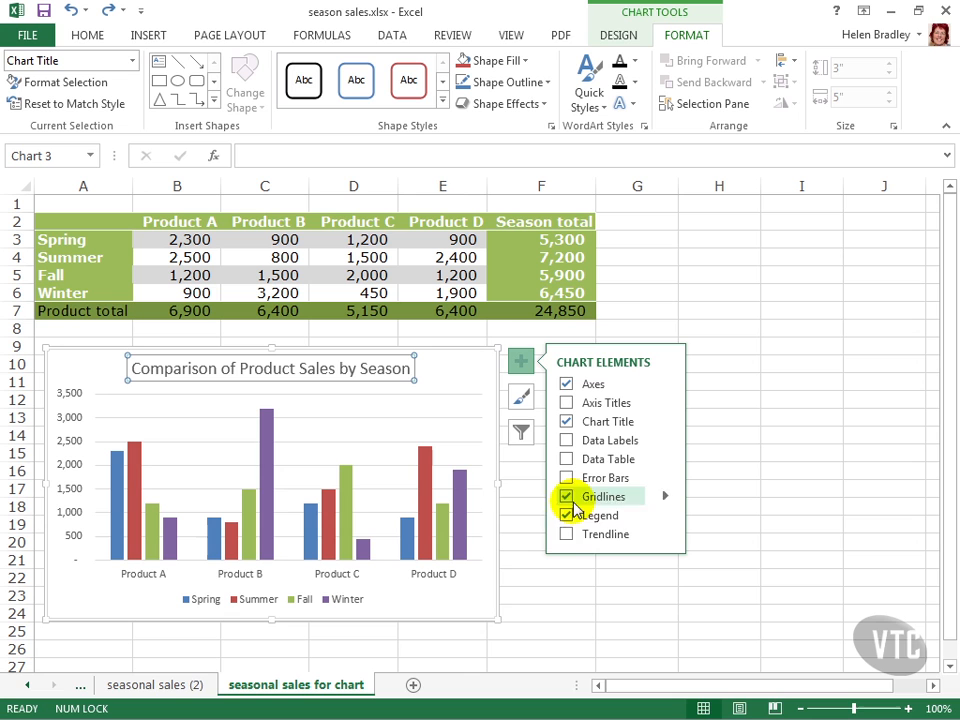
click(566, 516)
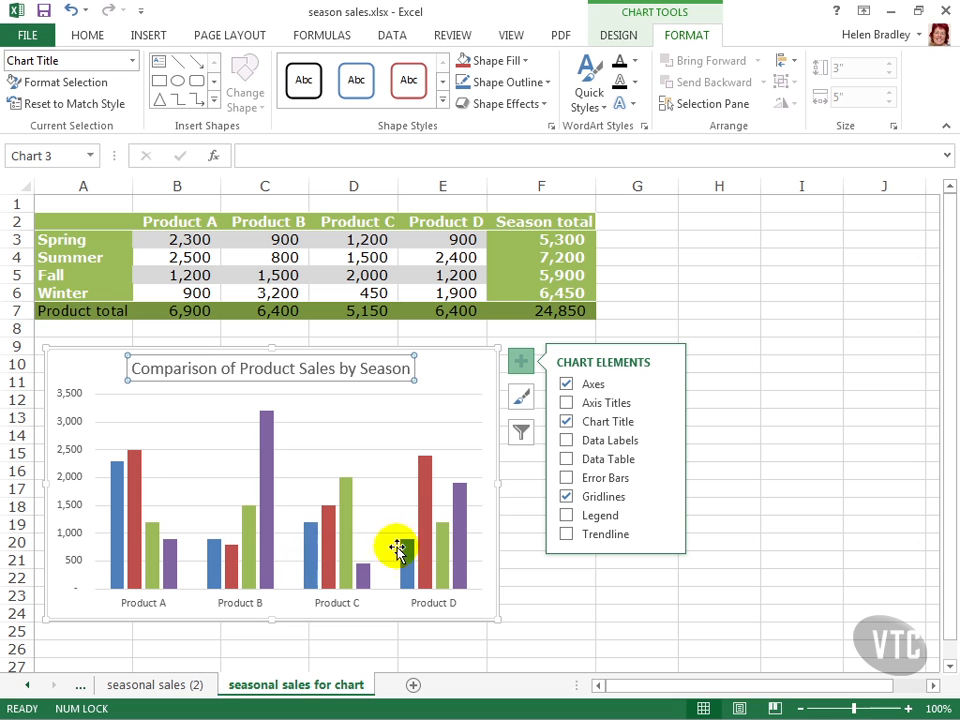
click(566, 516)
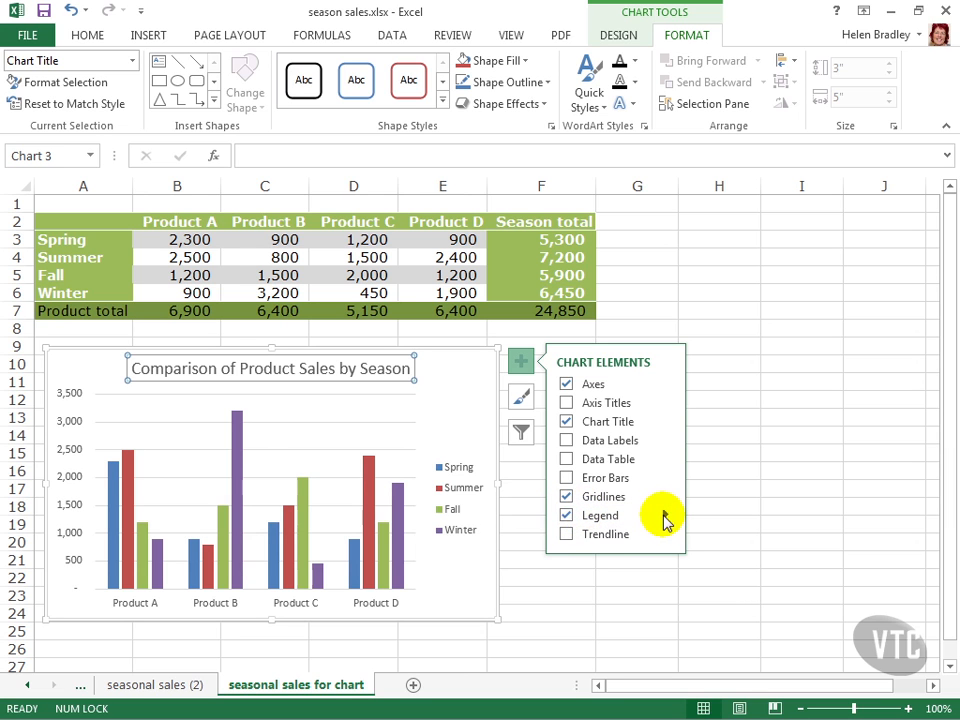
click(666, 518)
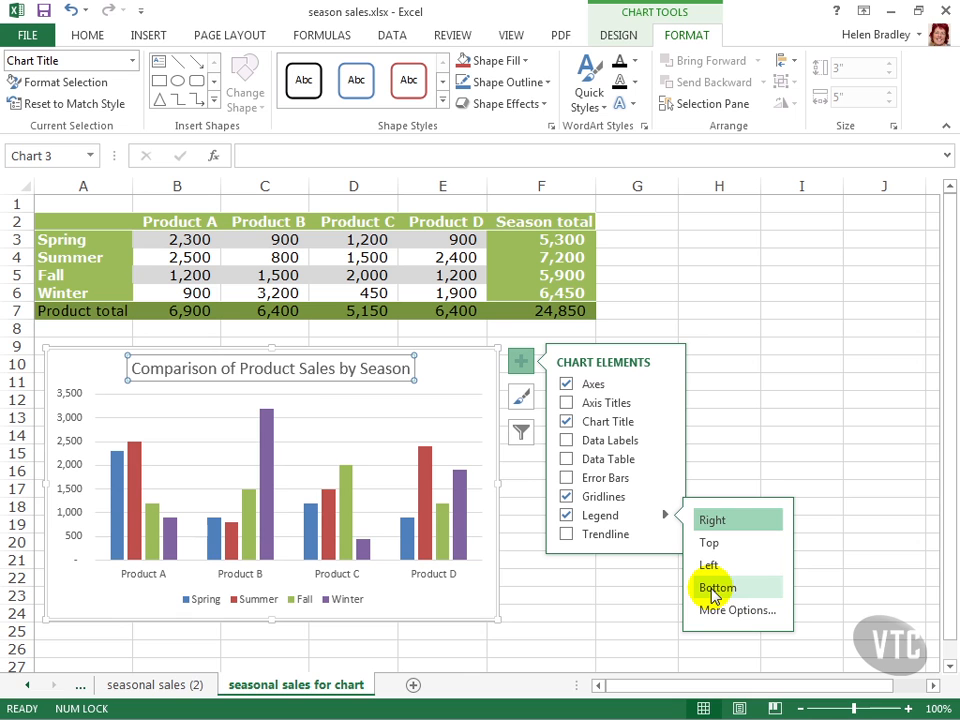
click(715, 589)
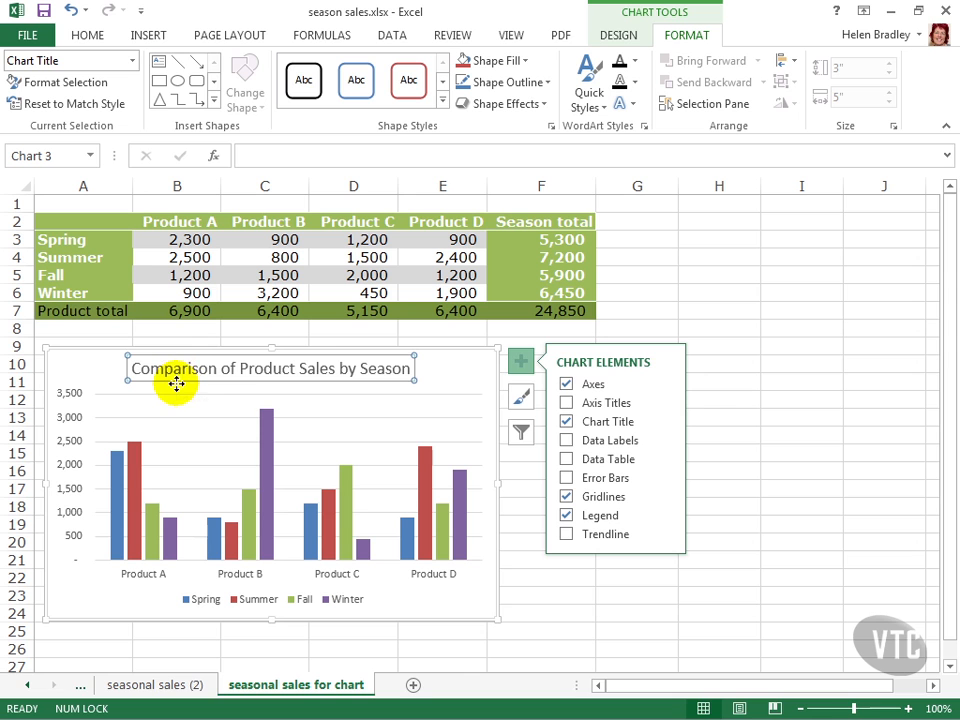
- Move the chart title and the legend horizontally toward the chart's left edge
drag(178, 386, 110, 380)
click(206, 600)
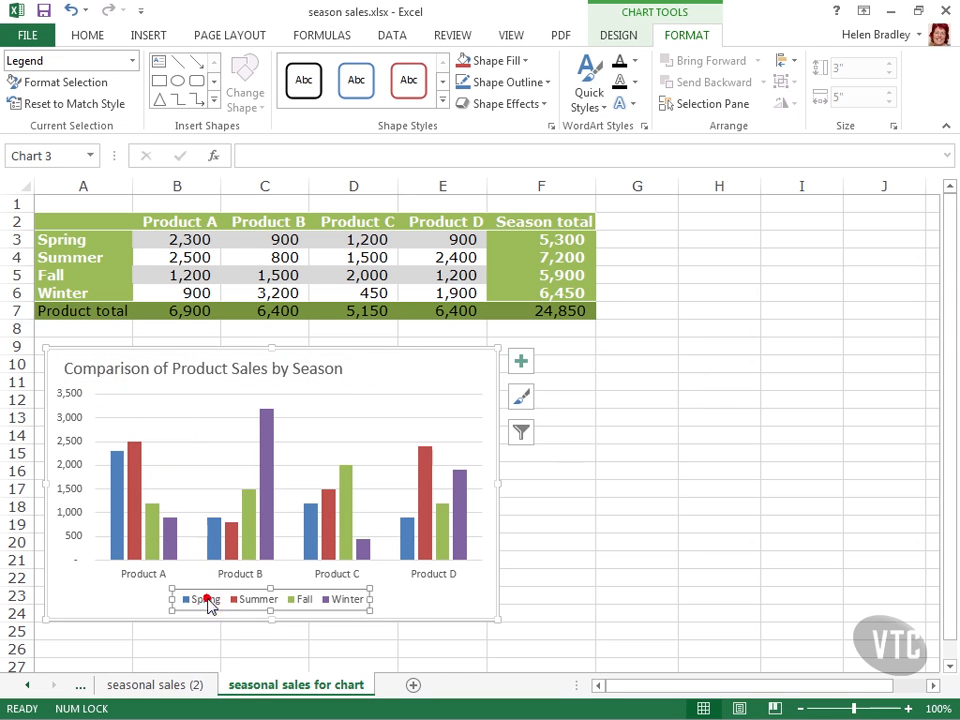
drag(190, 586, 131, 591)
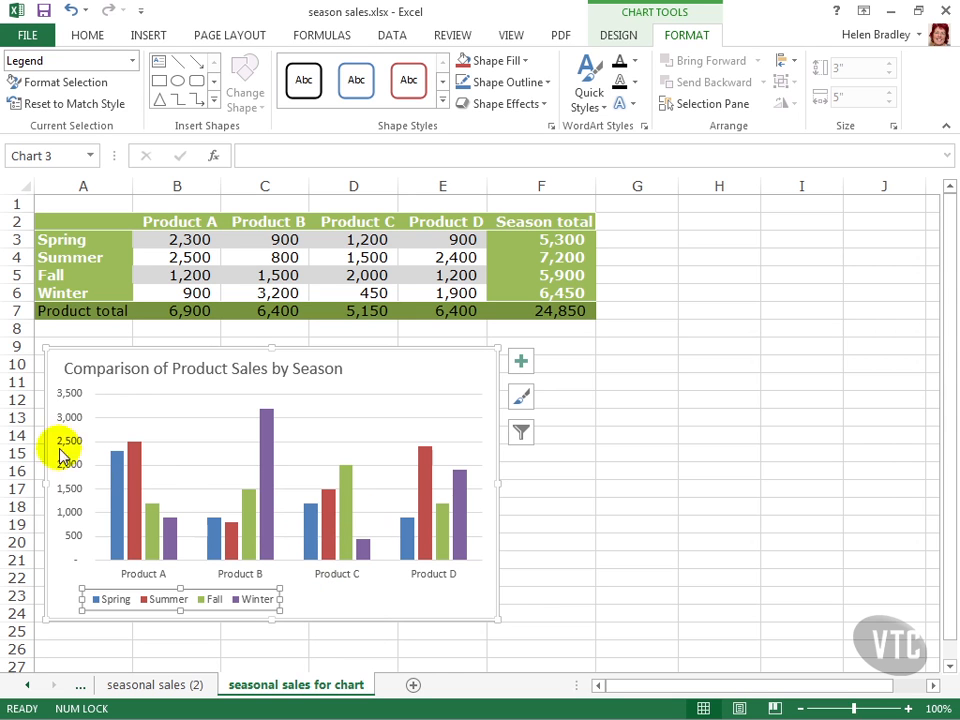
- Add axis titles to the chart, keeping only the primary vertical one
click(521, 361)
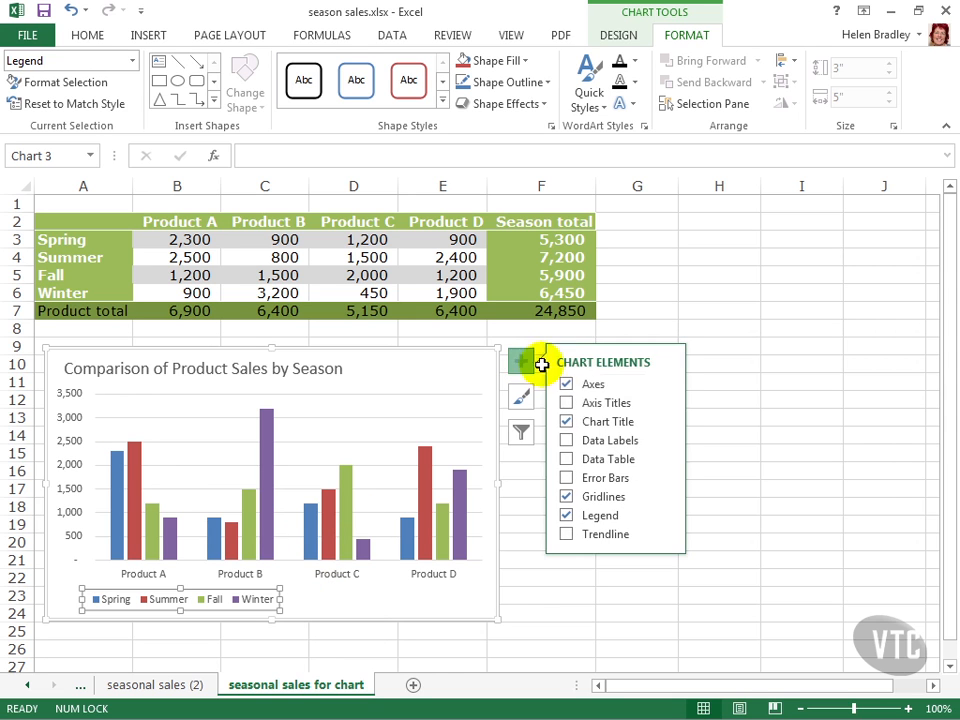
click(603, 405)
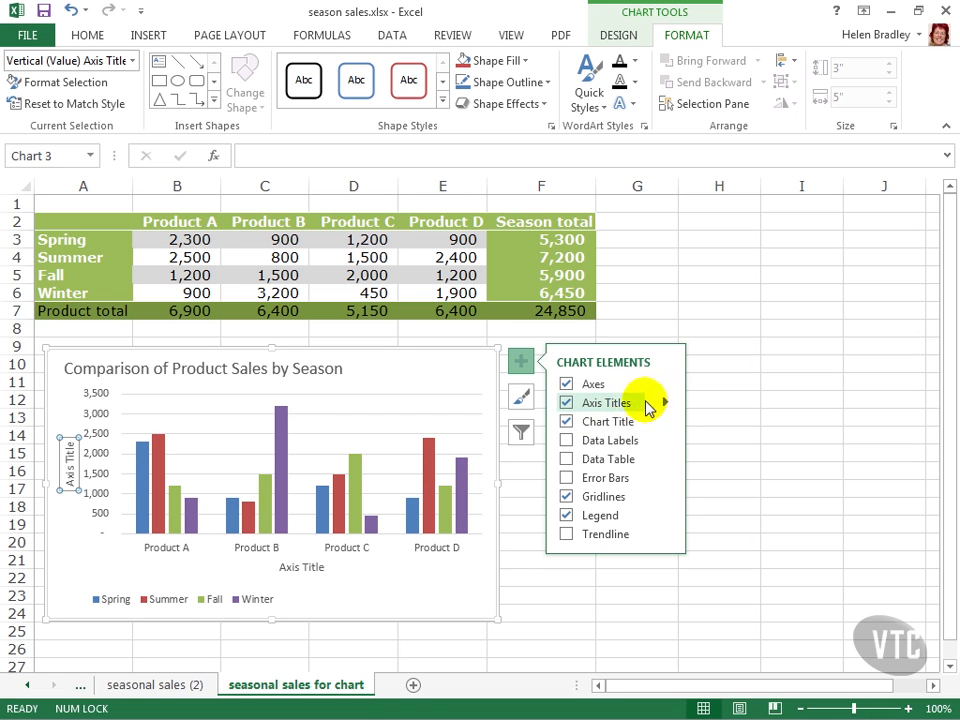
click(663, 402)
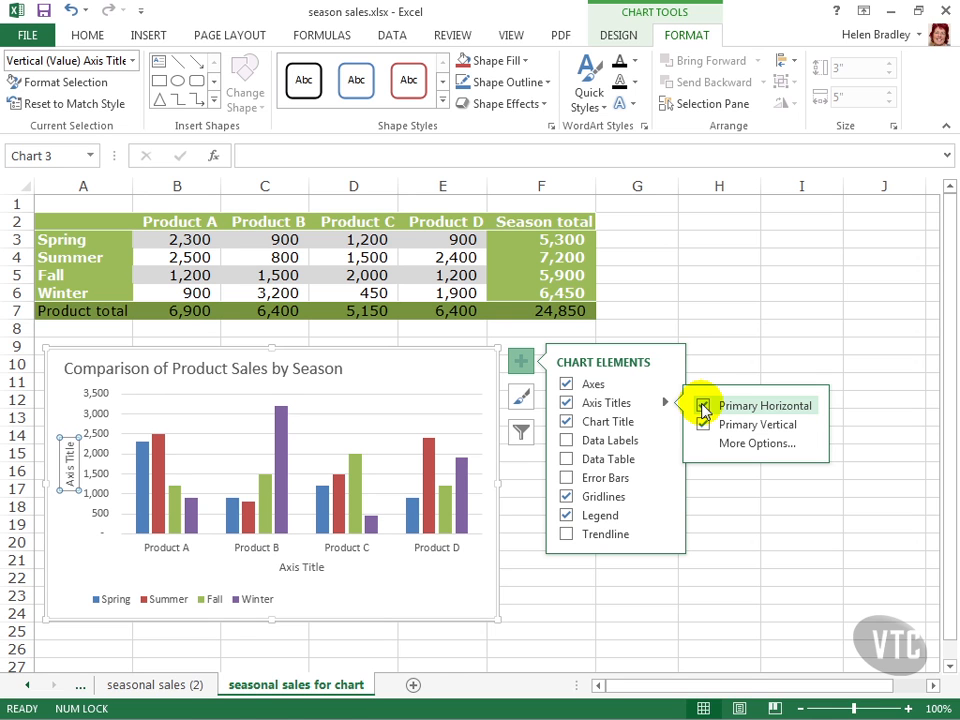
click(703, 406)
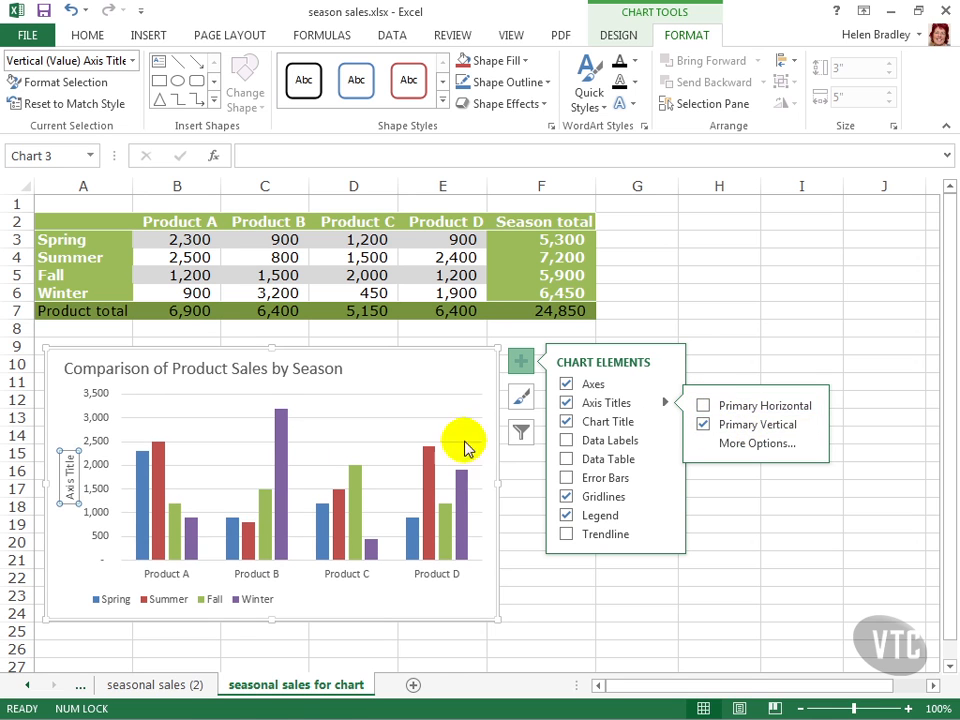
- Replace the vertical axis title's placeholder text with "Number of items sold"
double_click(68, 486)
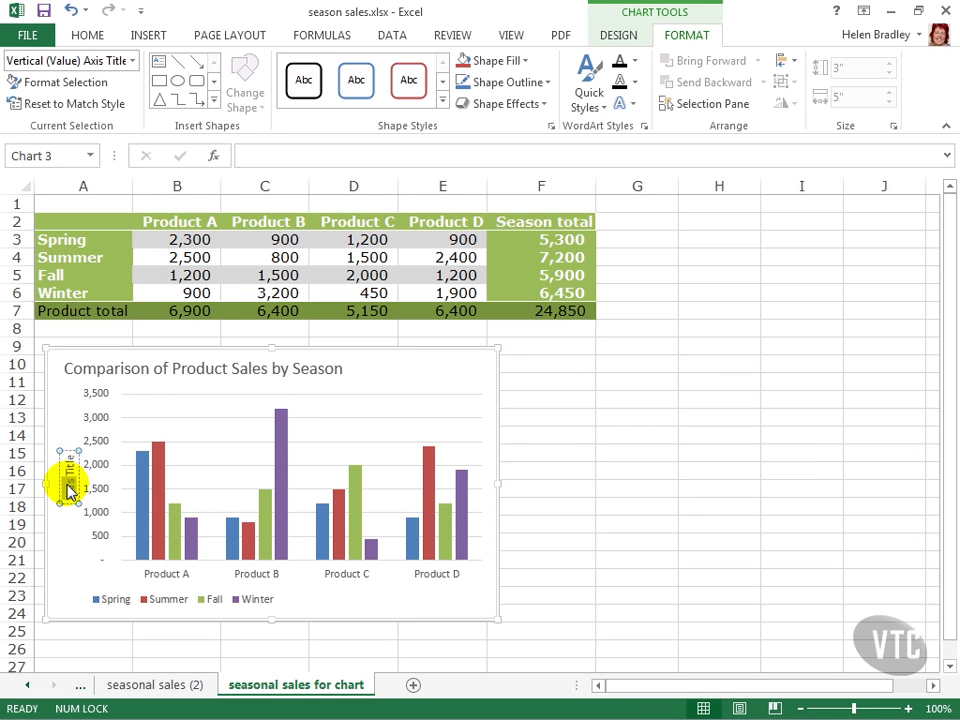
text(Num)
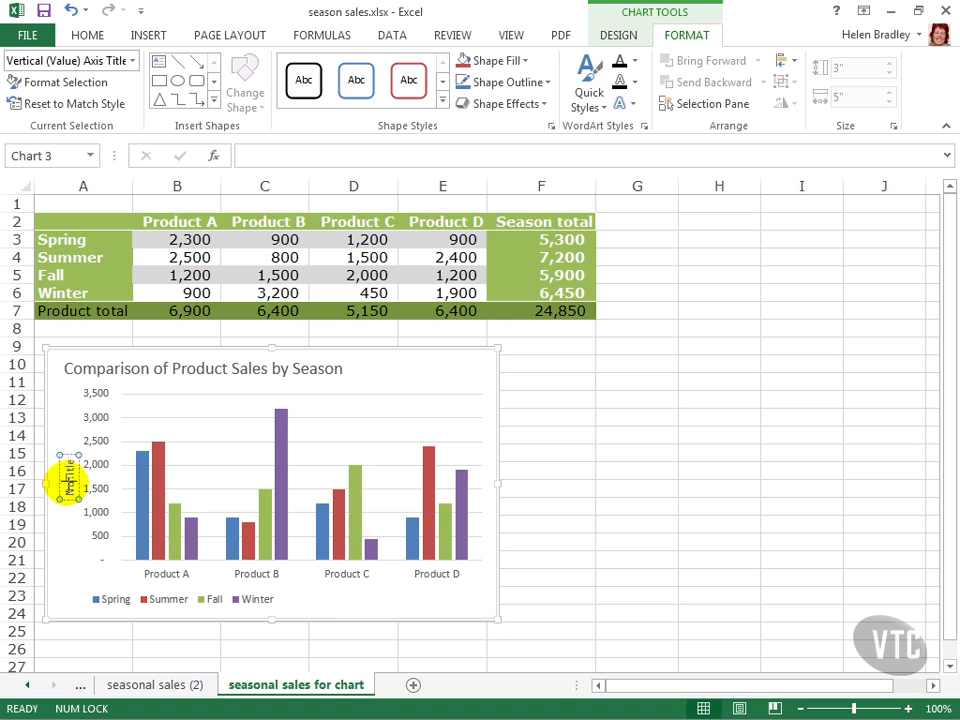
text(ber of items sold)
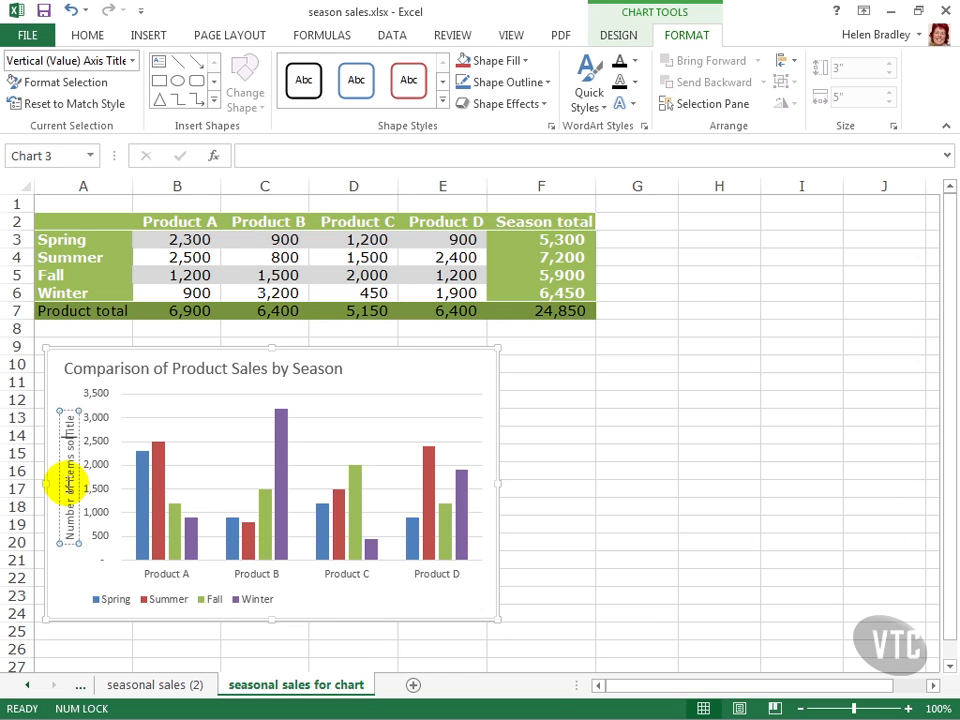
key(Delete)
key(Delete)
key(Delete)
key(Delete)
key(Delete)
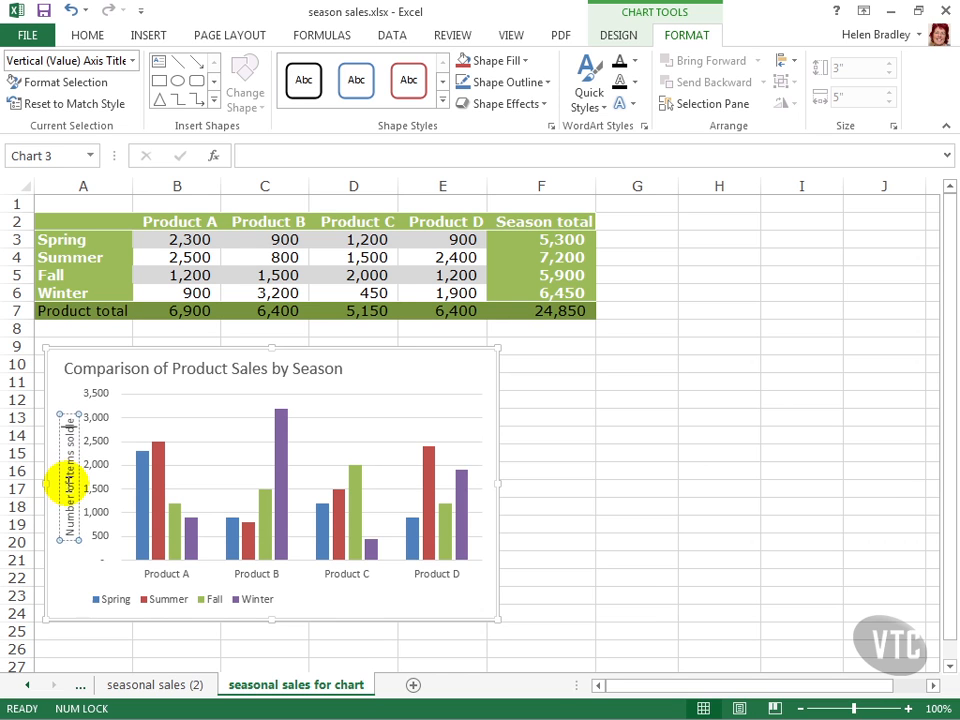
click(79, 567)
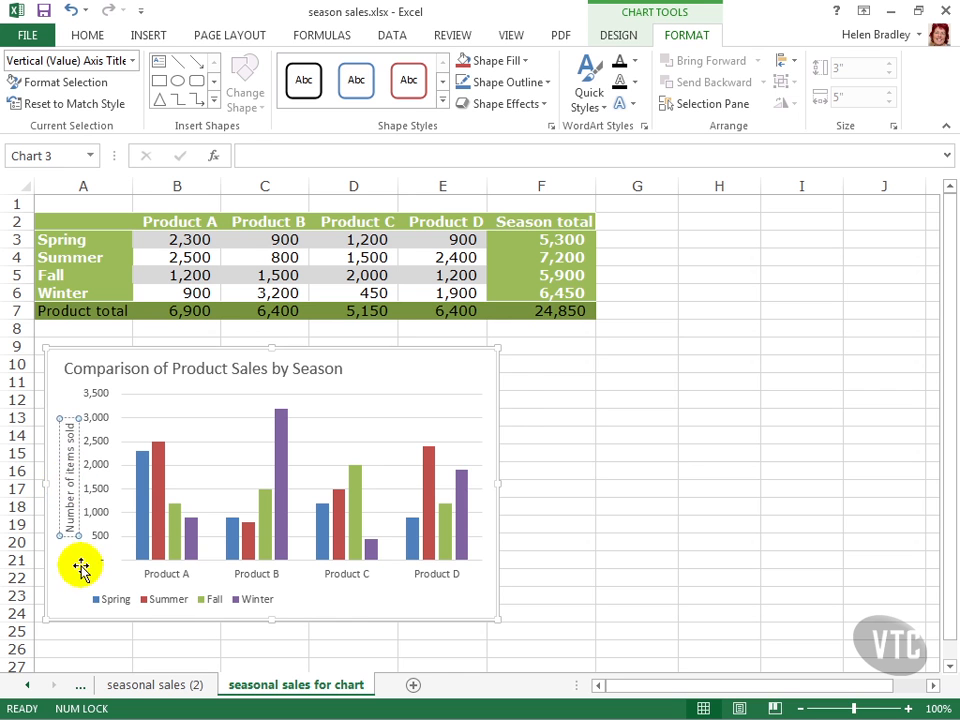